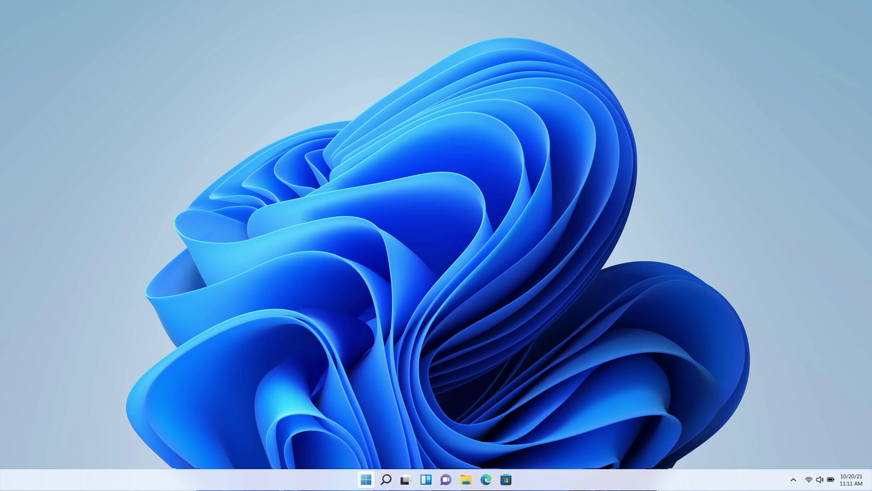
Step: End the Windows Explorer process from Task Manager and minimize Task Manager
{"action": "key", "text": "ctrl+shift+Escape"}
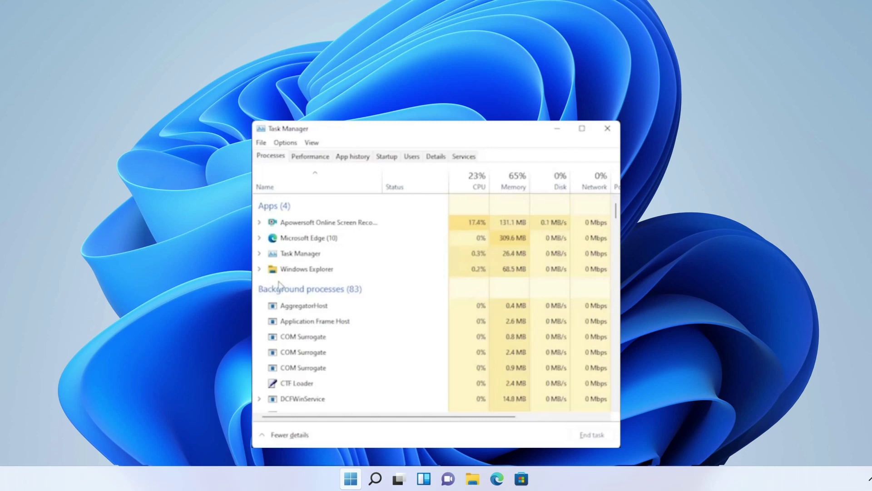
{"action": "right_click", "coordinate": [295, 272]}
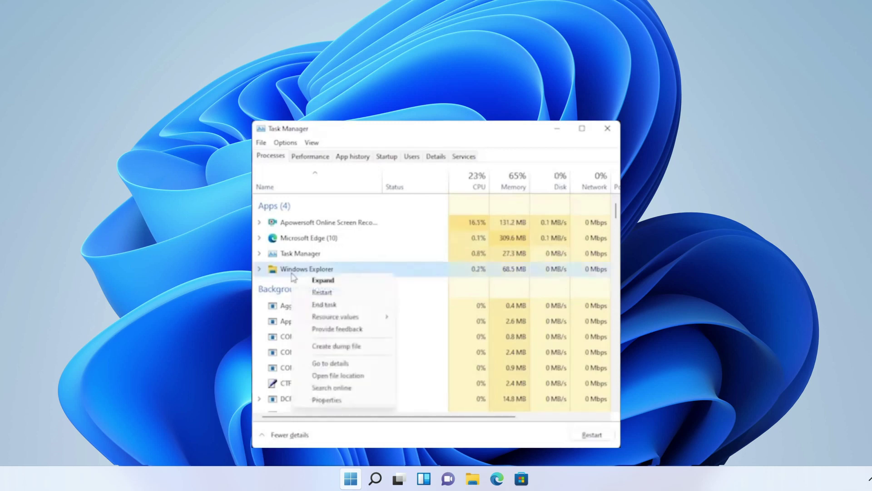
{"action": "left_click", "coordinate": [324, 304]}
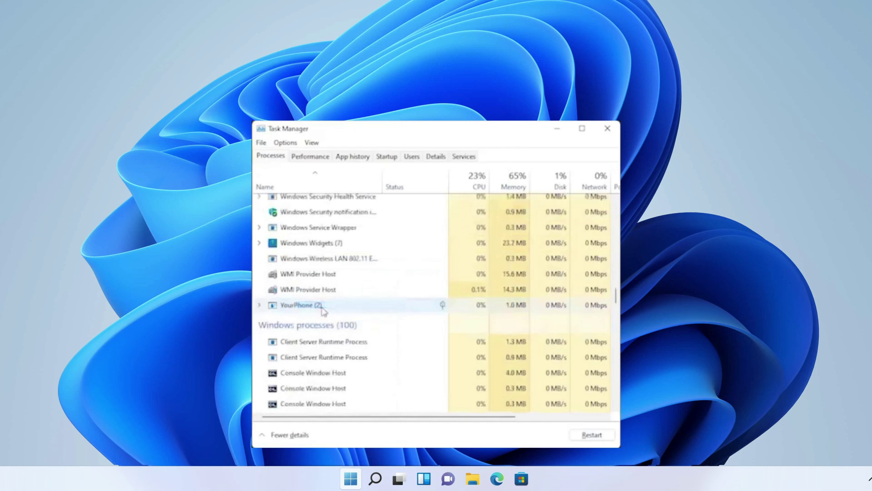
{"action": "left_click", "coordinate": [559, 129]}
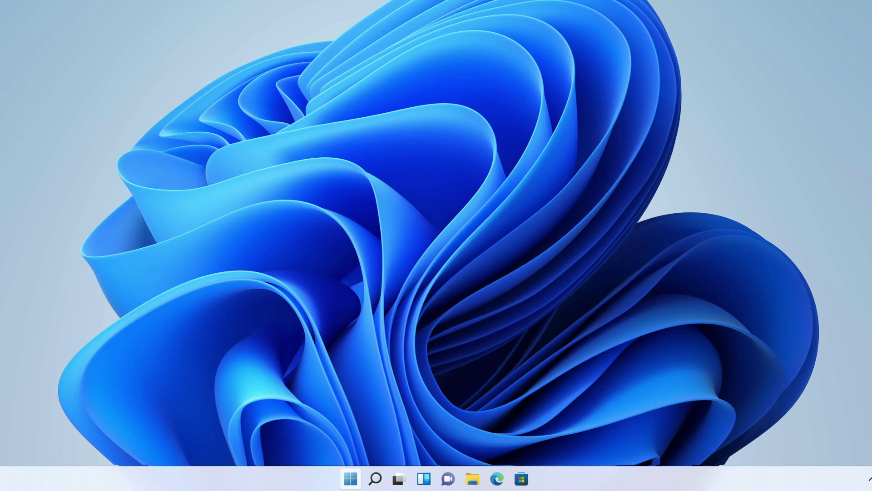
Step: Restart explorer via File > Run new task in Task Manager, restoring the taskbar
{"action": "key", "text": "ctrl+shift+Escape"}
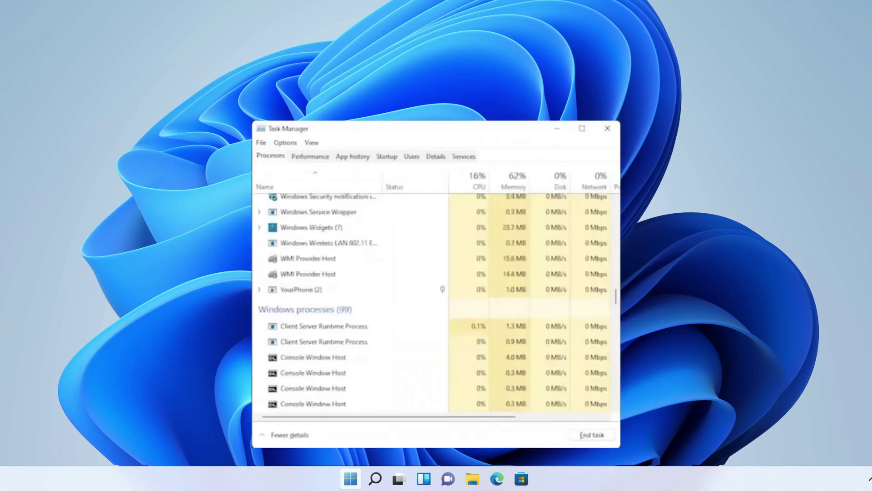
{"action": "left_click", "coordinate": [260, 143]}
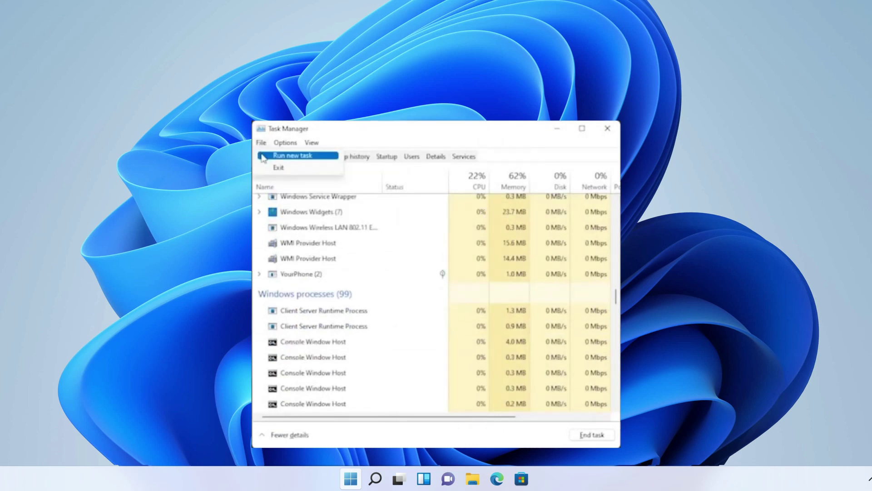
{"action": "left_click", "coordinate": [293, 156]}
{"action": "left_click", "coordinate": [336, 210]}
{"action": "key", "text": "BackSpace"}
{"action": "key", "text": "BackSpace"}
{"action": "key", "text": "BackSpace"}
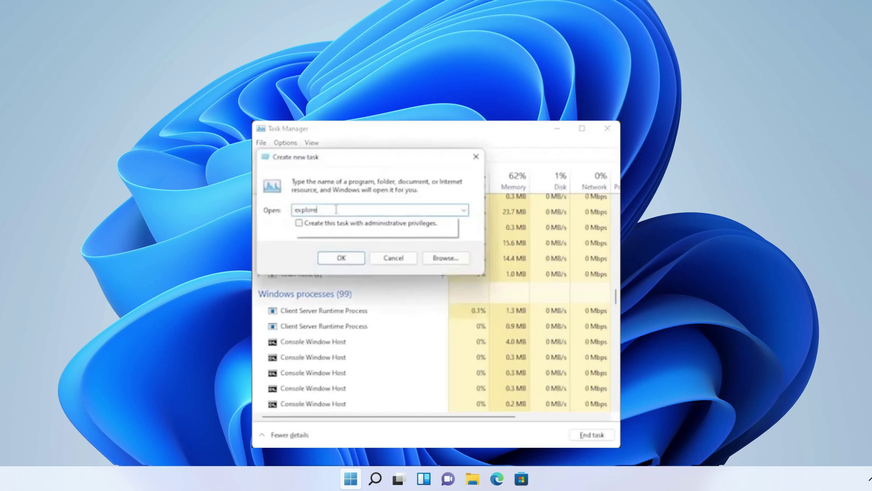
{"action": "key", "text": "BackSpace"}
{"action": "key", "text": "BackSpace"}
{"action": "key", "text": "BackSpace"}
{"action": "type", "text": "exp"}
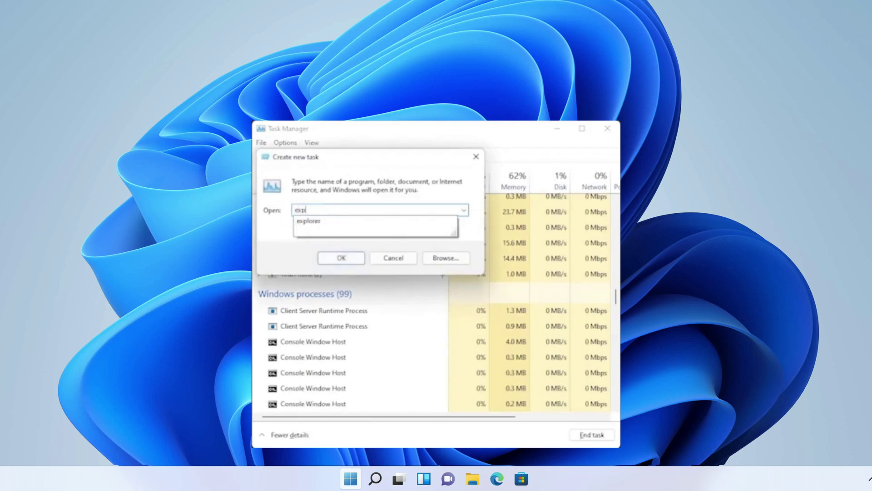
{"action": "type", "text": "lorer"}
{"action": "key", "text": "Return"}
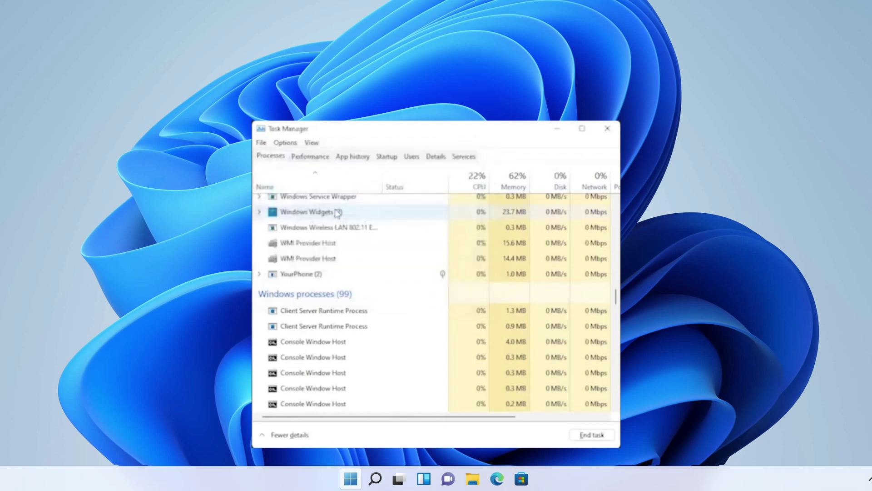
{"action": "scroll", "coordinate": [336, 213], "scroll_direction": "up", "scroll_amount": 2}
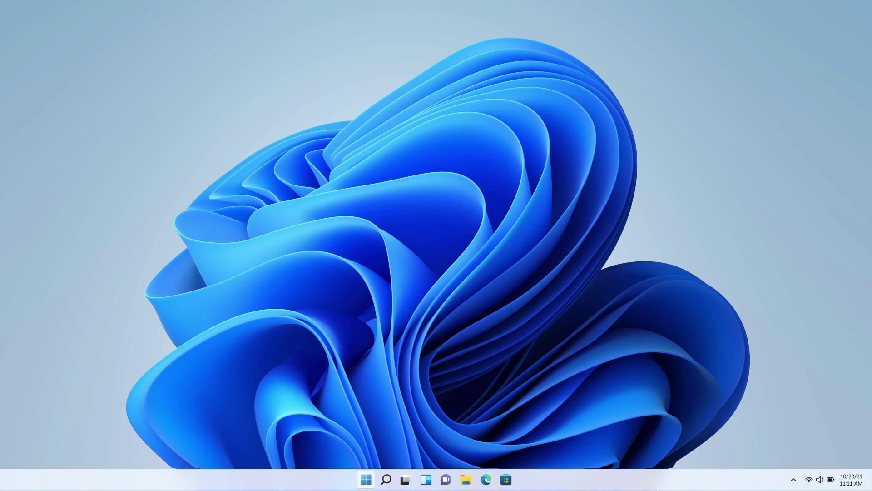
Step: Launch Command Prompt as administrator from the Start menu search
{"action": "key", "text": "super"}
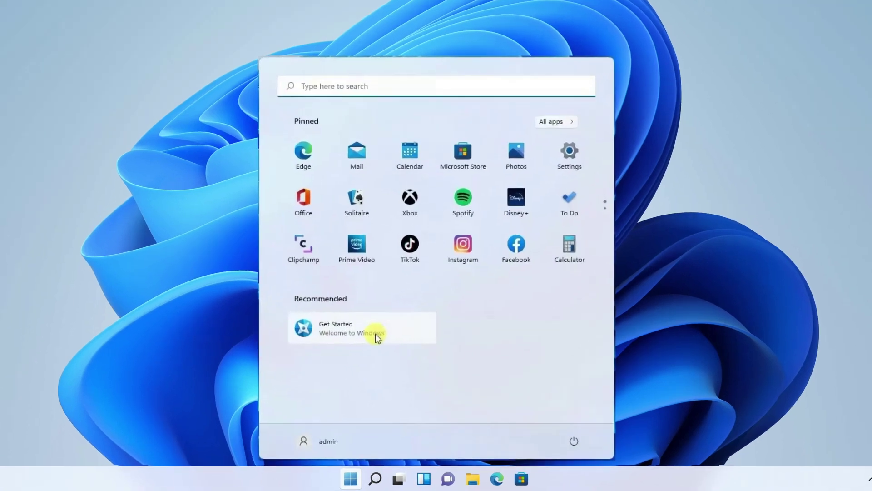
{"action": "type", "text": "cmd"}
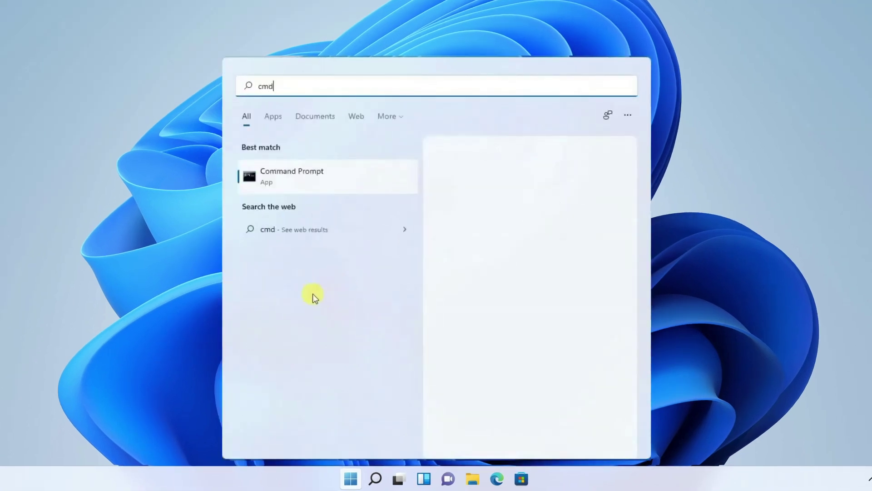
{"action": "right_click", "coordinate": [306, 179]}
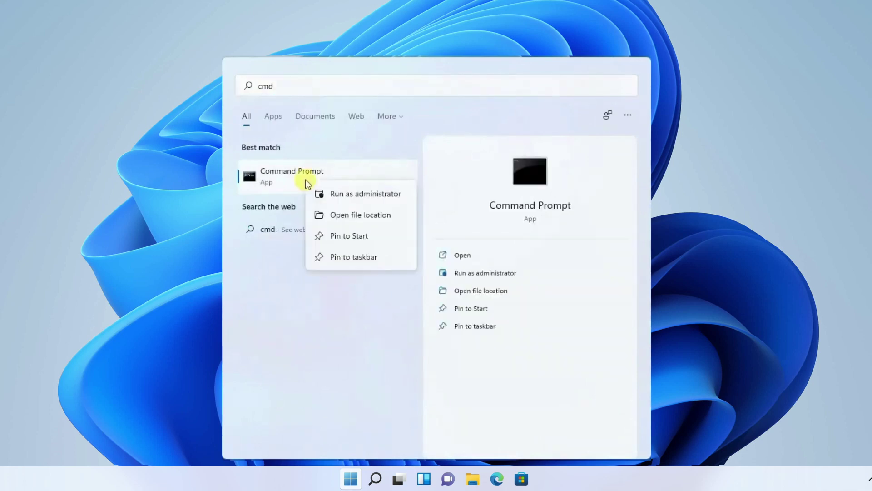
{"action": "left_click", "coordinate": [356, 195]}
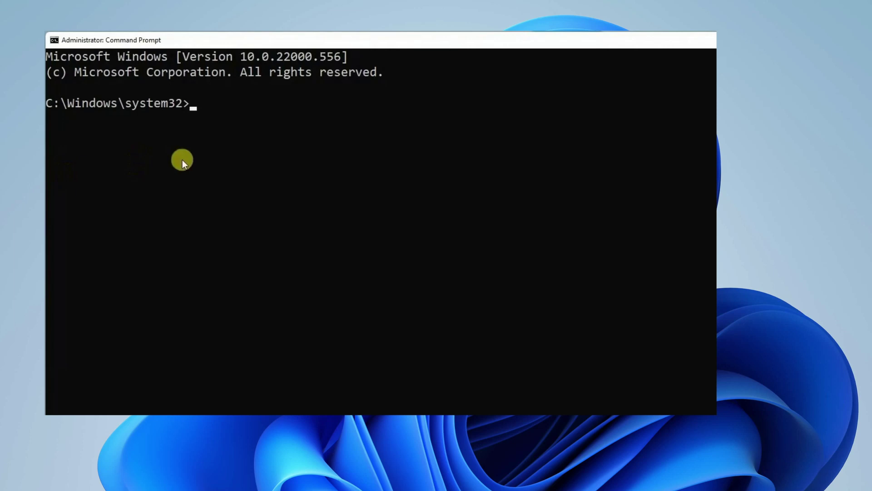
{"action": "type", "text": "slmgr /rea"}
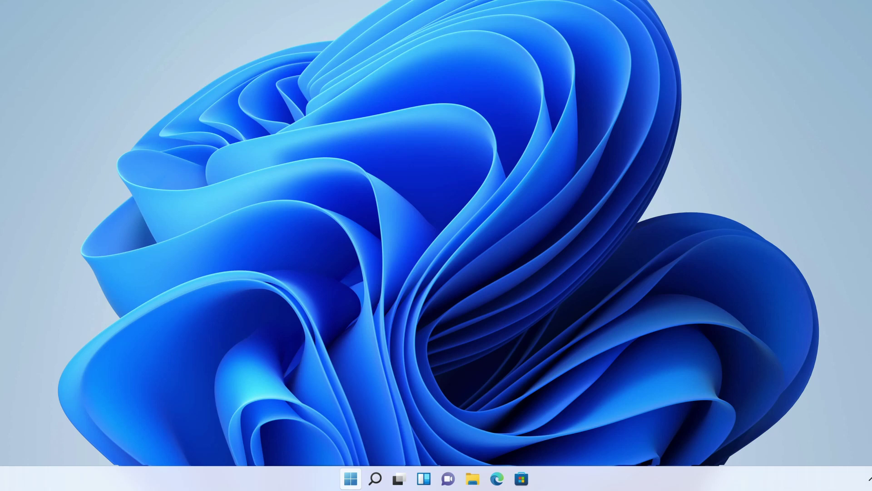
Step: Run slmgr /upk in an administrator Command Prompt and dismiss the key-uninstalled confirmation
{"action": "key", "text": "super"}
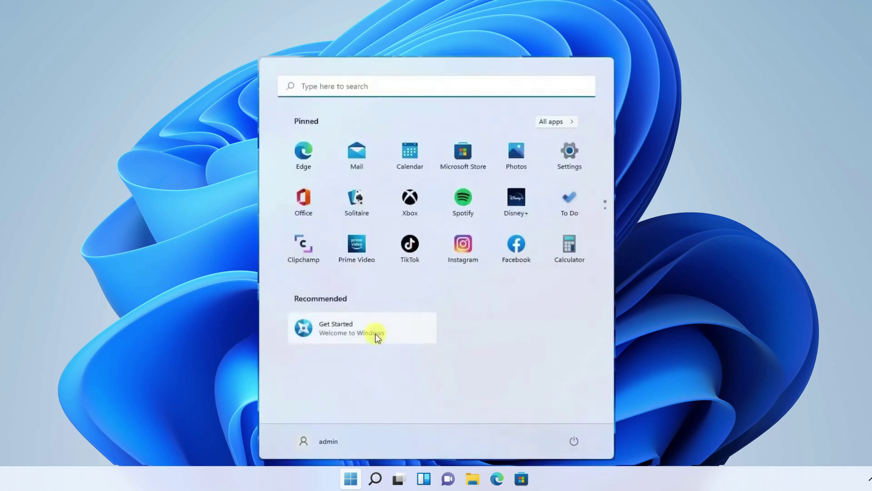
{"action": "type", "text": "cmd"}
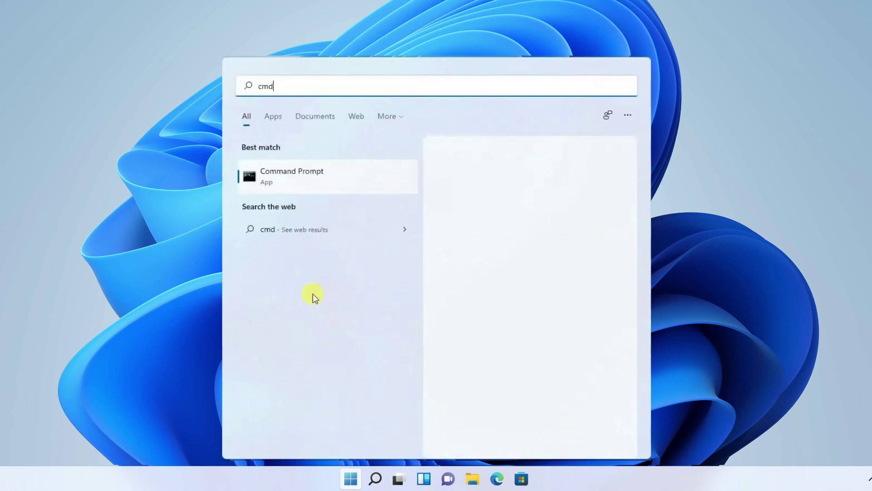
{"action": "right_click", "coordinate": [355, 178]}
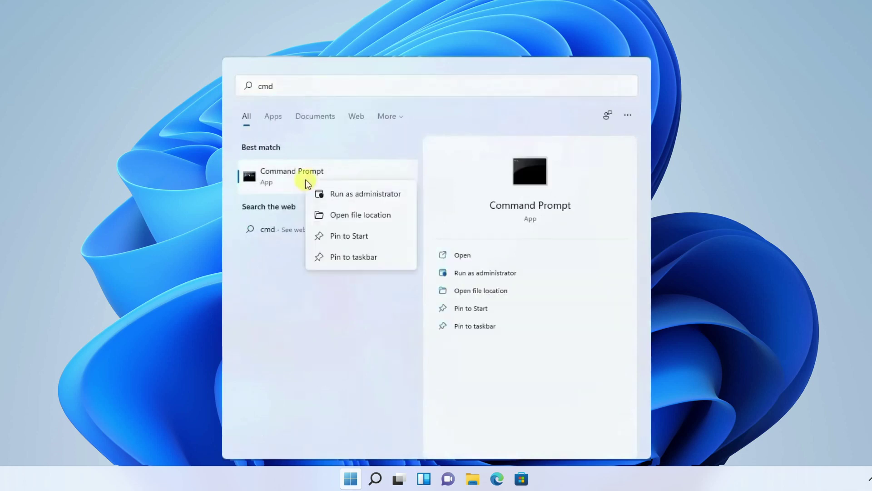
{"action": "left_click", "coordinate": [355, 196]}
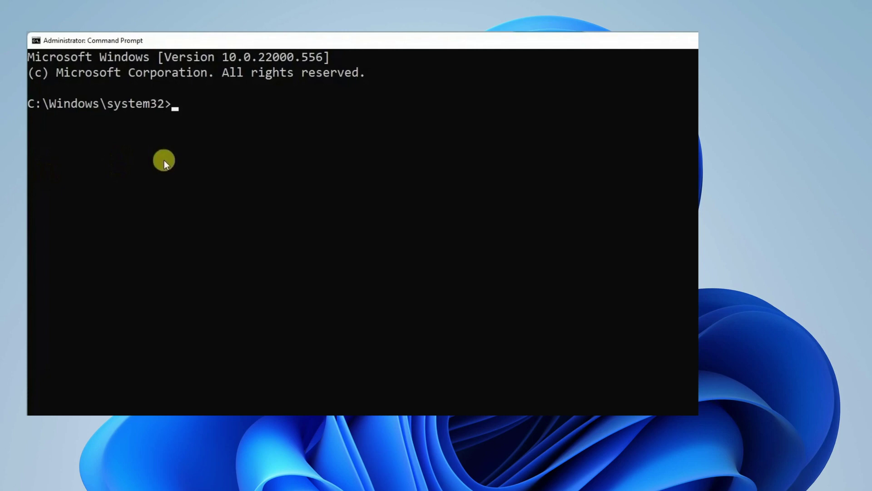
{"action": "type", "text": "slm"}
{"action": "type", "text": "gr"}
{"action": "type", "text": " /u"}
{"action": "type", "text": "pk"}
{"action": "key", "text": "Return"}
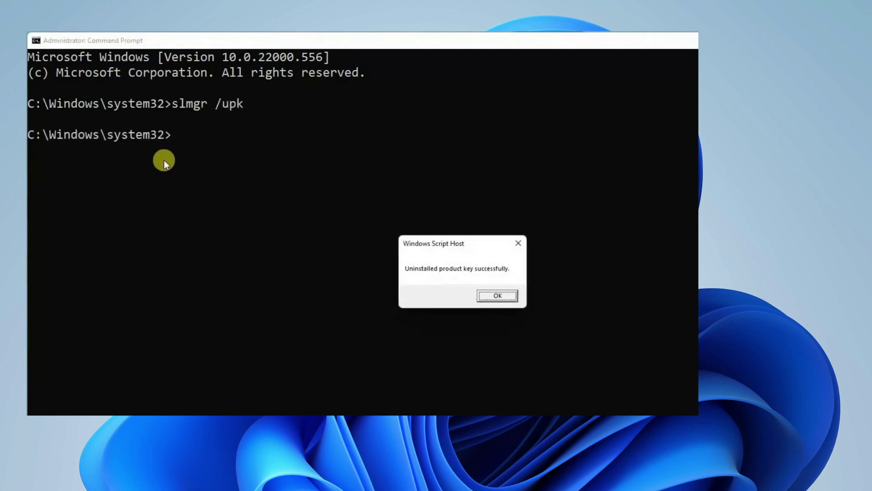
{"action": "left_click", "coordinate": [165, 160]}
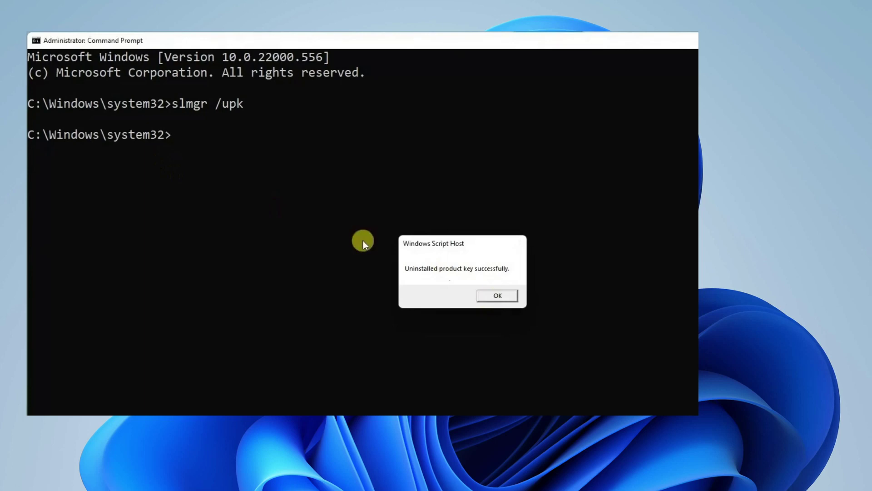
{"action": "left_click", "coordinate": [497, 296]}
{"action": "left_click", "coordinate": [245, 175]}
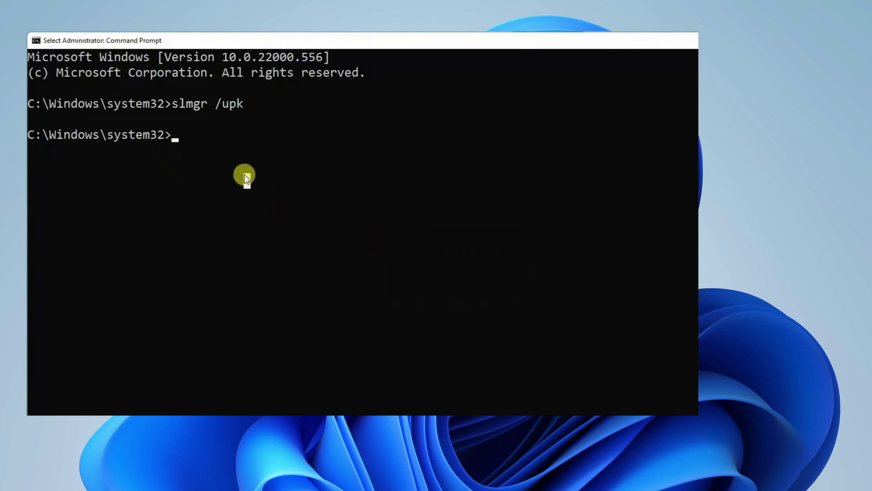
Step: Edit the recalled command to slmgr /cpky, run it, and dismiss the registry-cleared confirmation
{"action": "key", "text": "Up"}
{"action": "key", "text": "BackSpace"}
{"action": "key", "text": "BackSpace"}
{"action": "key", "text": "BackSpace"}
{"action": "type", "text": "c"}
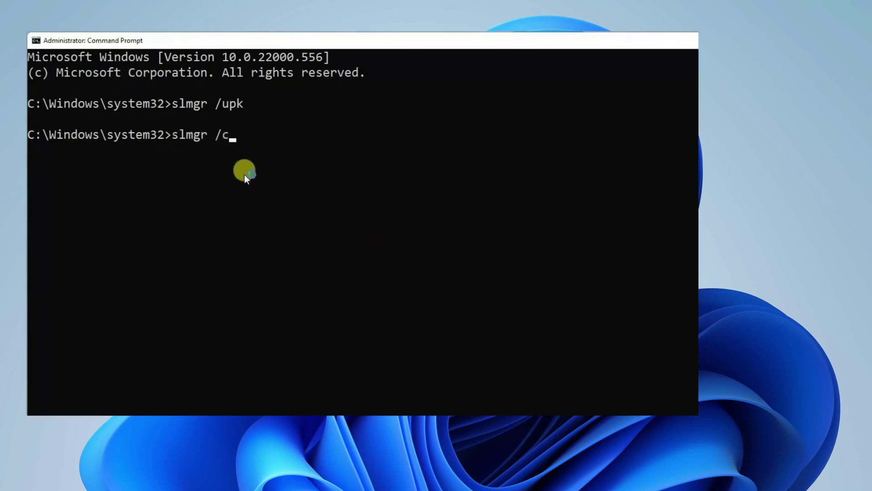
{"action": "type", "text": "pky"}
{"action": "key", "text": "Return"}
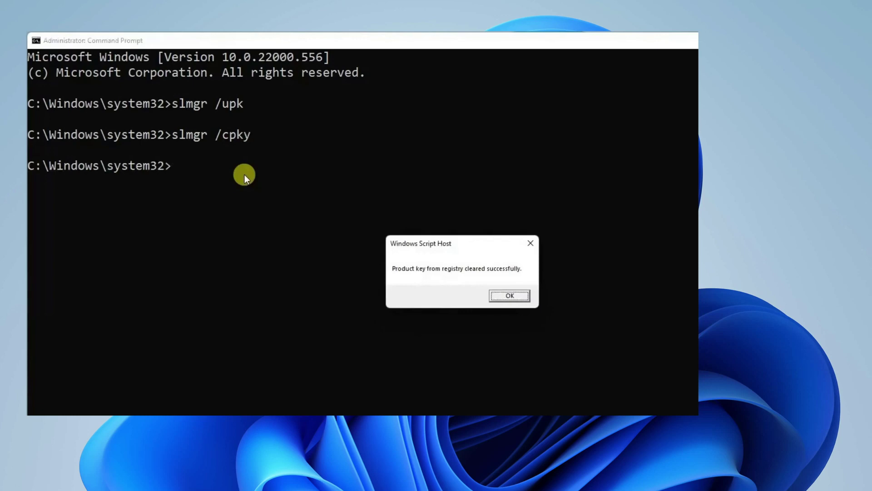
{"action": "left_click", "coordinate": [510, 296]}
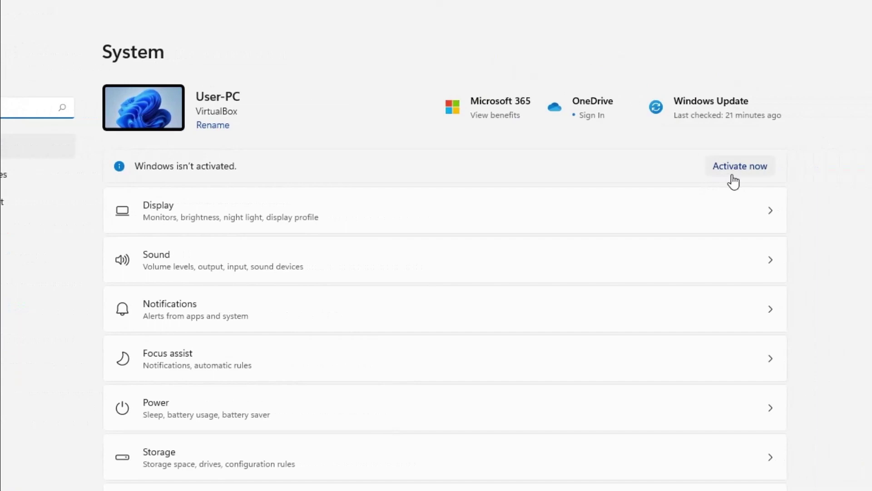
Step: Check the Not active activation status and start changing the product key
{"action": "left_click", "coordinate": [735, 171]}
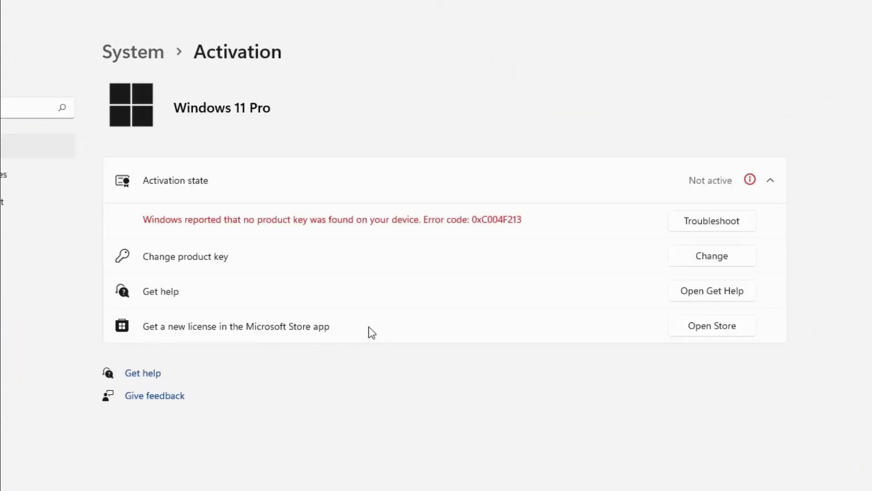
{"action": "left_click", "coordinate": [713, 256]}
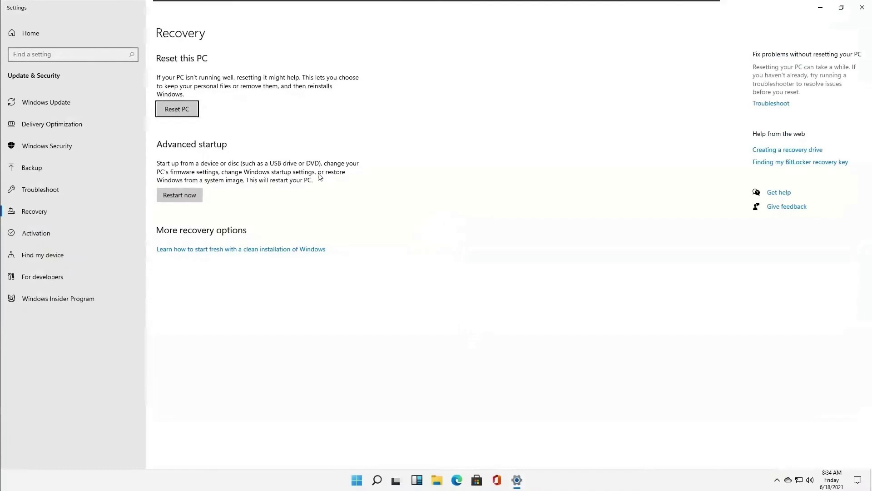
Step: Start resetting the PC with Keep my files and confirm the reset settings
{"action": "left_click", "coordinate": [212, 123]}
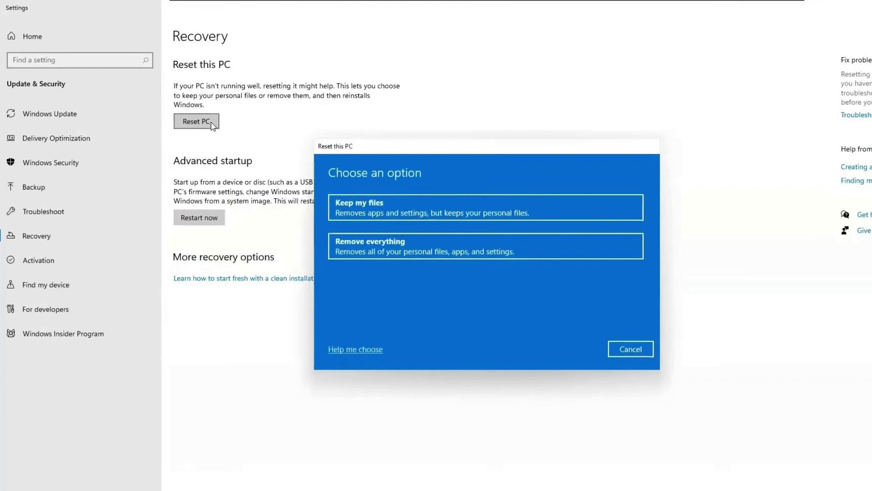
{"action": "left_click", "coordinate": [559, 213]}
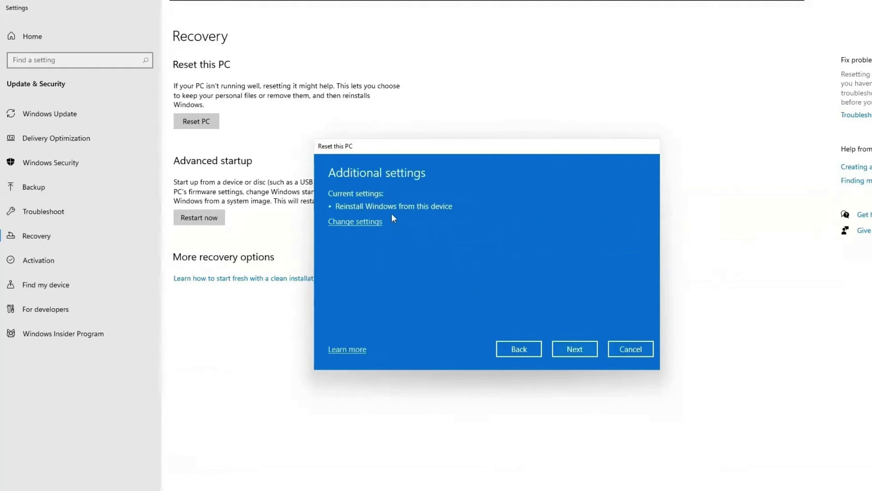
{"action": "left_click", "coordinate": [575, 349]}
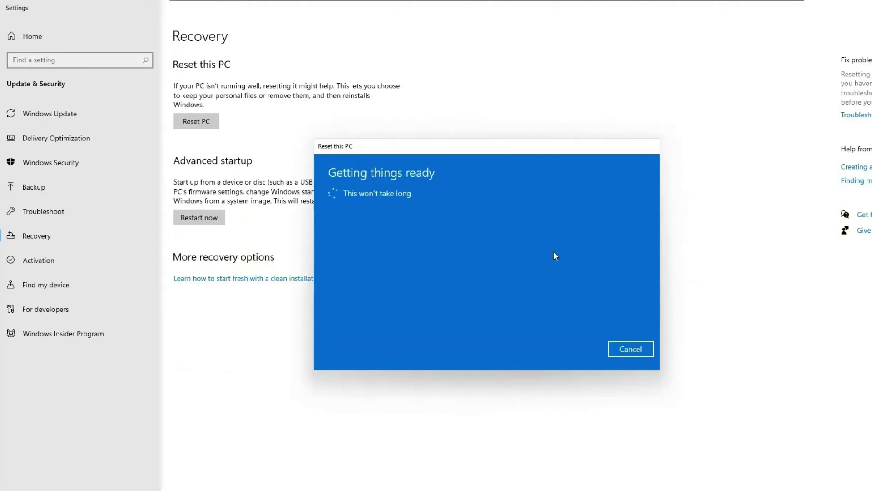